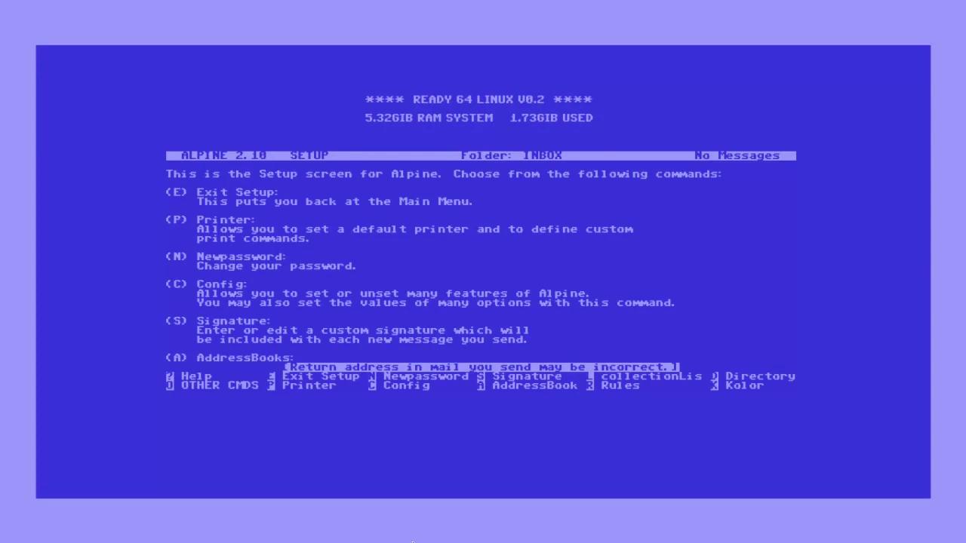
- Open the folder collection list and start adding a new collection
key(l)
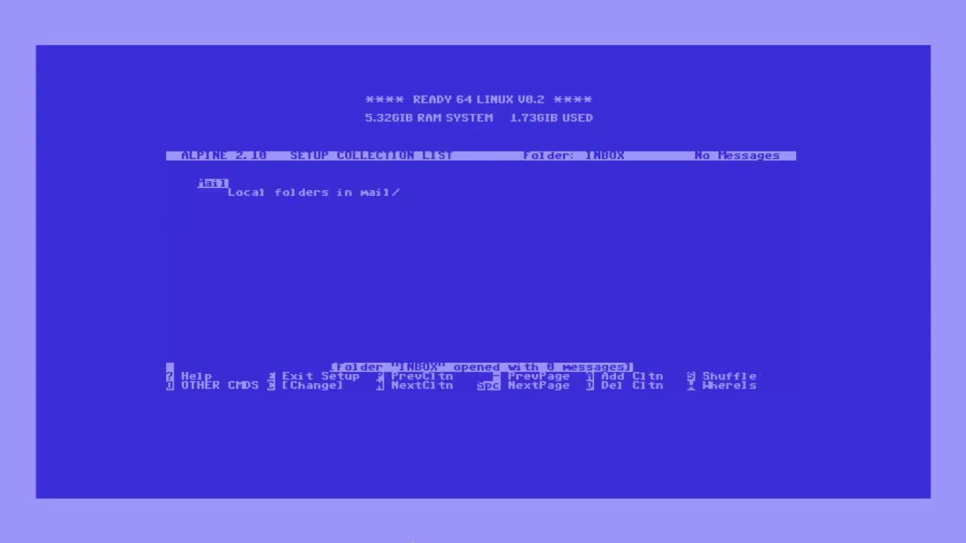
key(a)
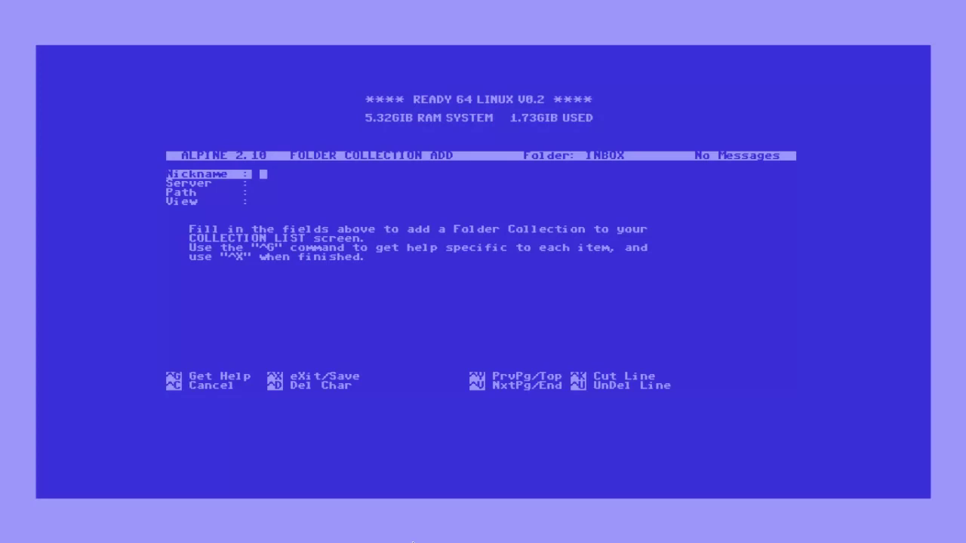
- Name the collection GMAIL and use server imap.gmail.com/ssl with the Gmail account's user address
text(GMAIL)
key(Return)
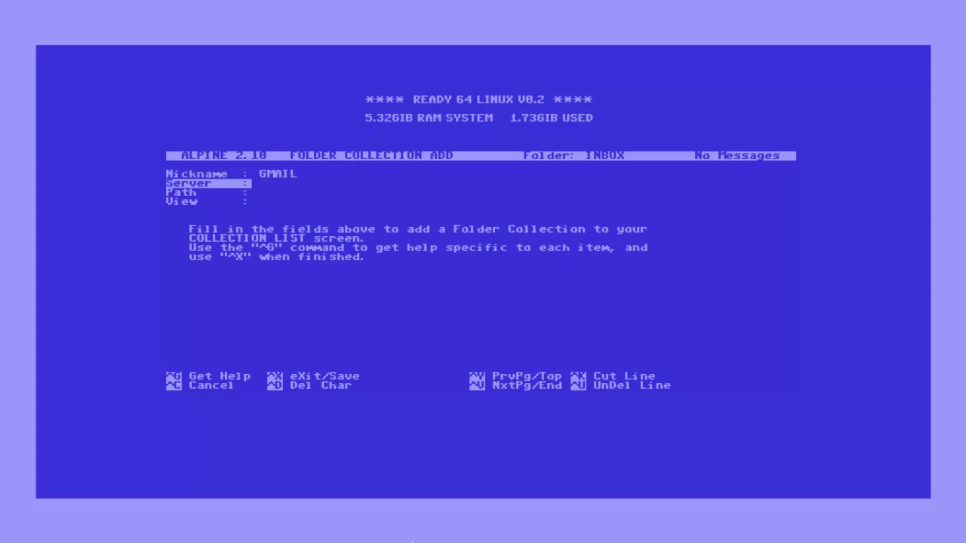
text(imap.gmail.com/ssl)
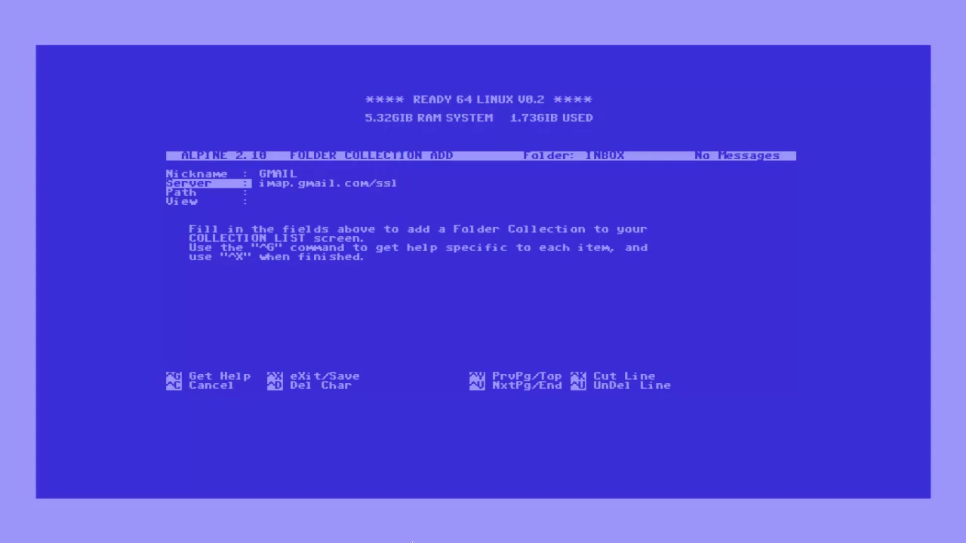
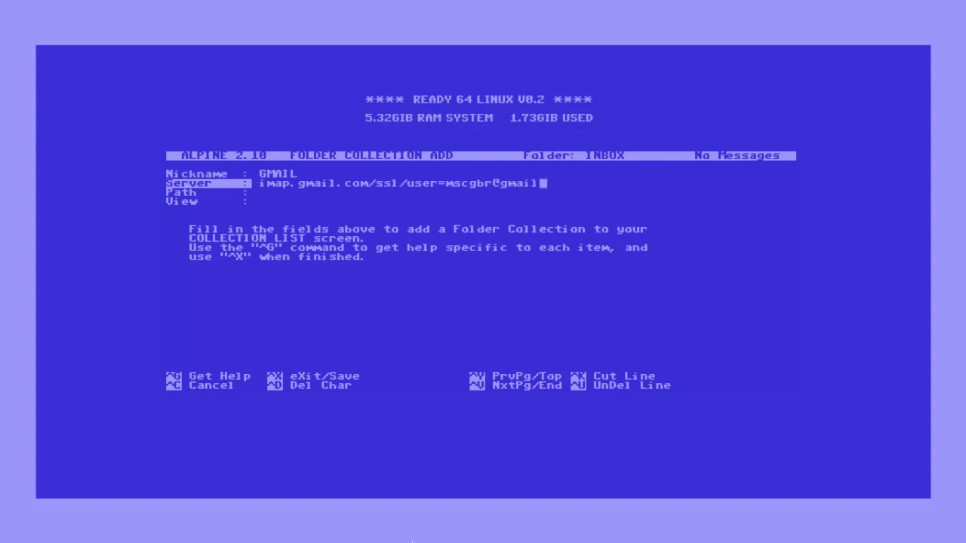
key(Return)
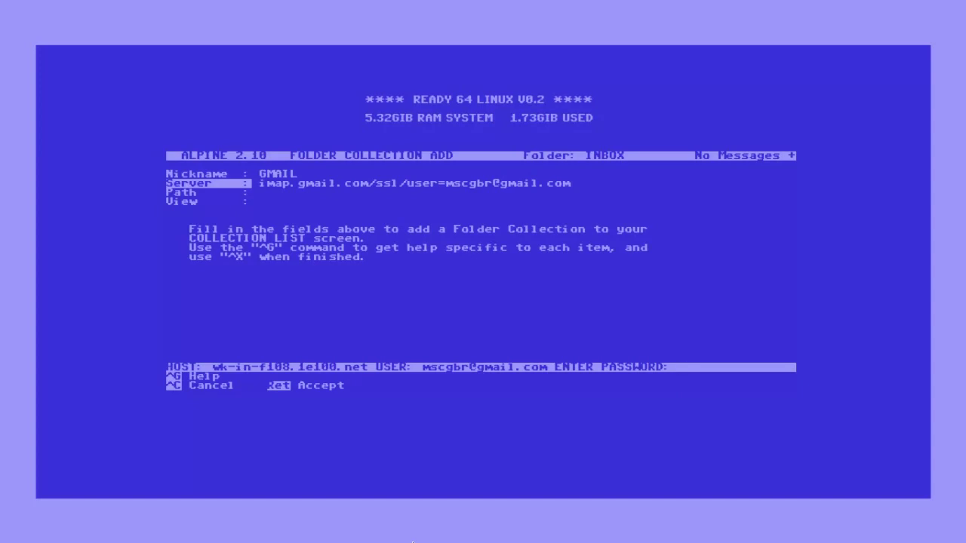
- Enter the Gmail account password to sign in
text(************)
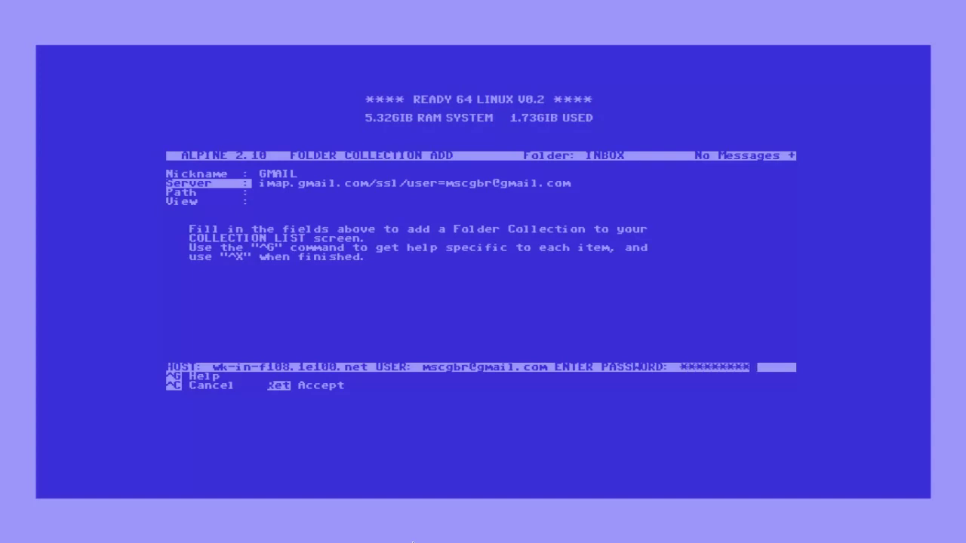
text(**)
key(Return)
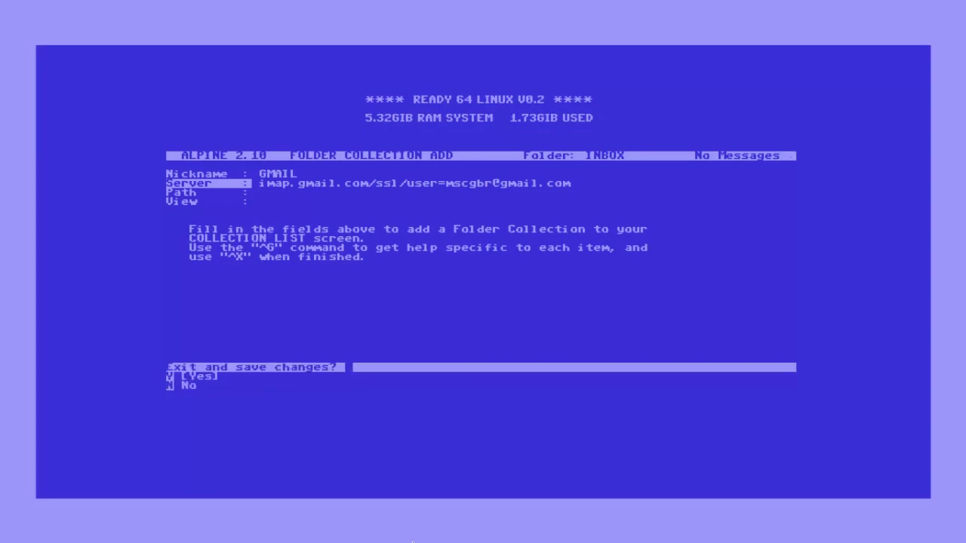
- Save the GMAIL collection, then start adding a value for the SMTP Server setting
key(y)
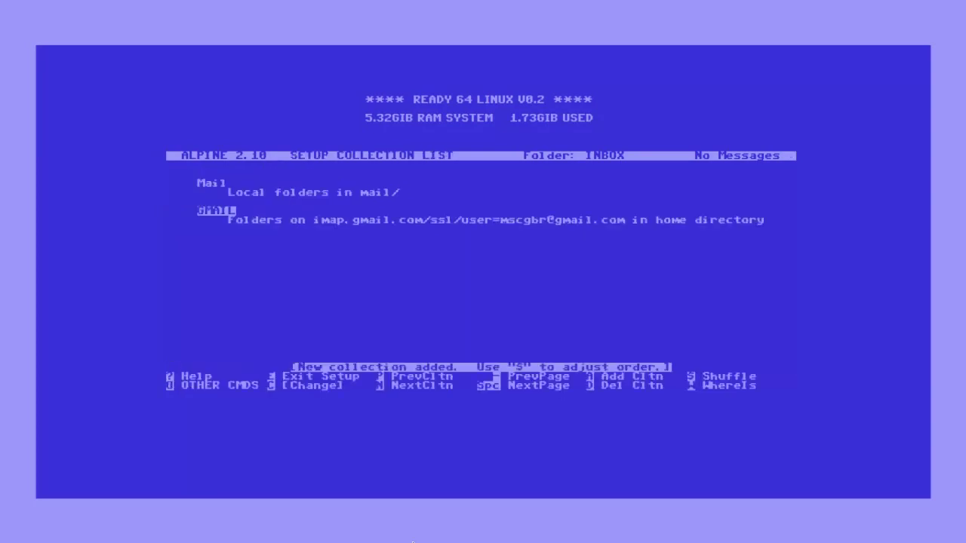
key(e)
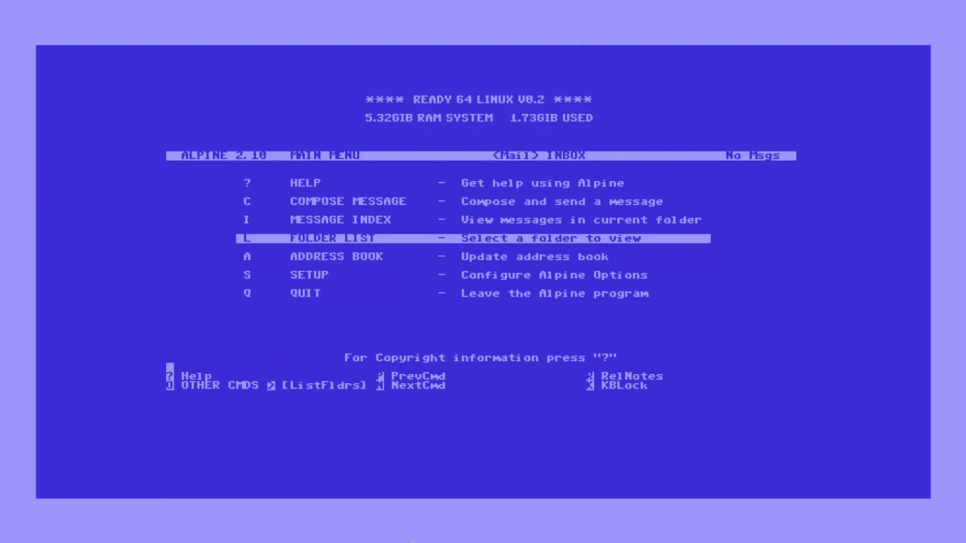
key(Down)
key(Down)
key(Return)
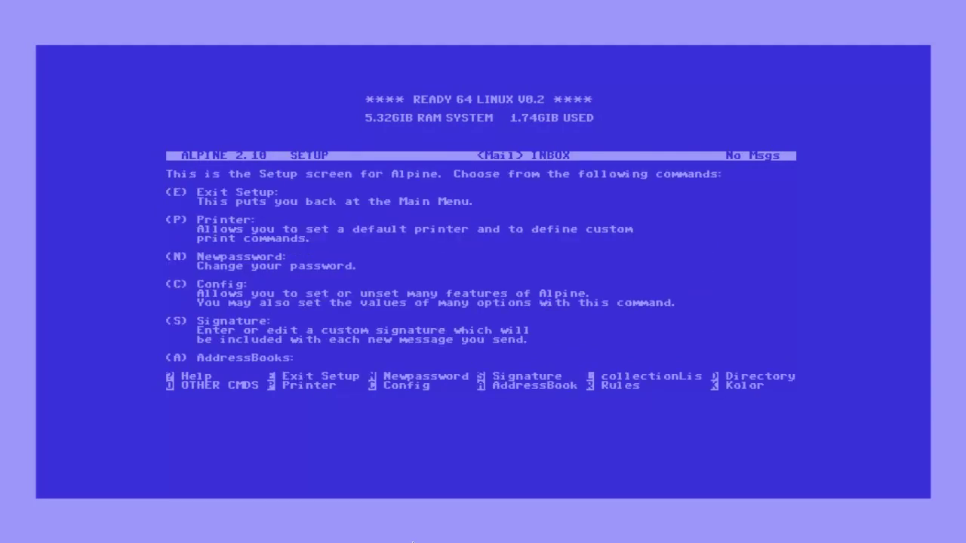
key(c)
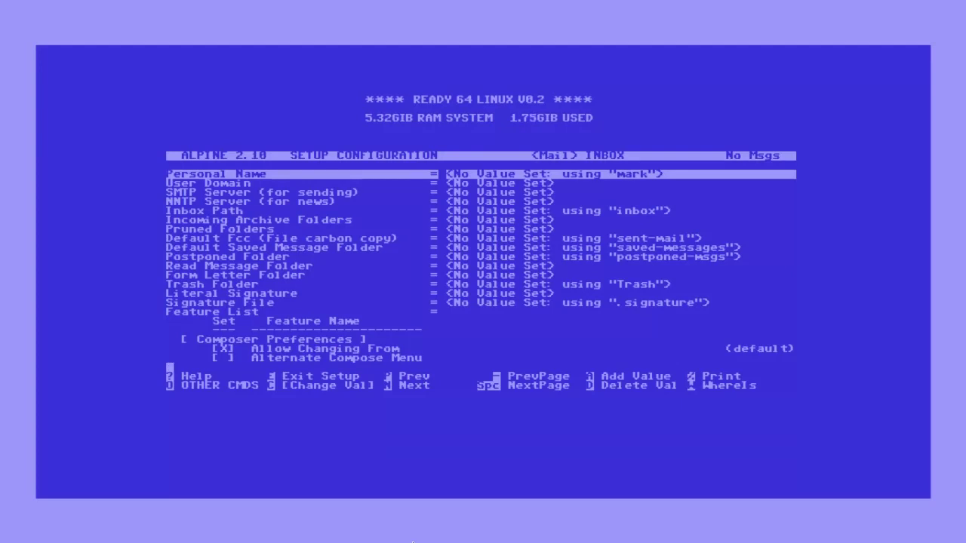
key(Down)
key(Down)
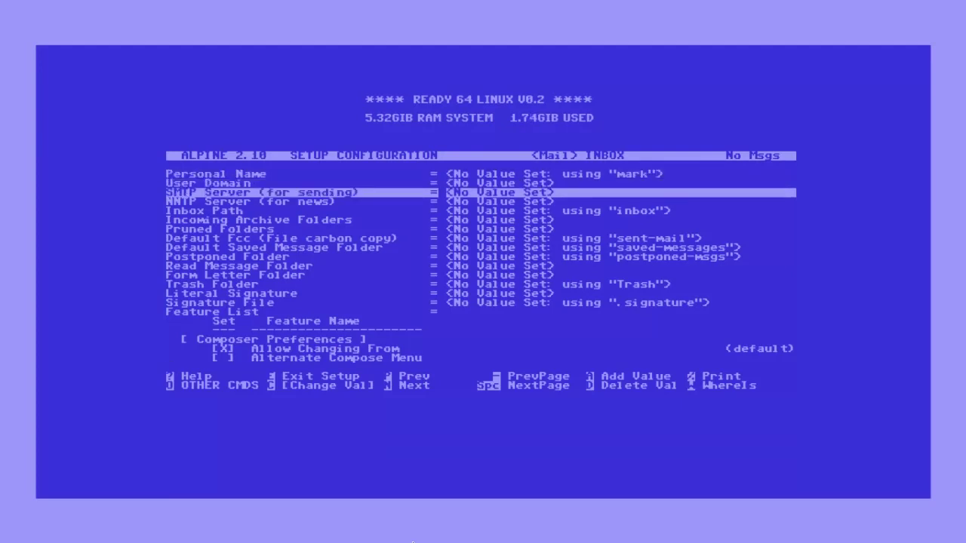
key(Return)
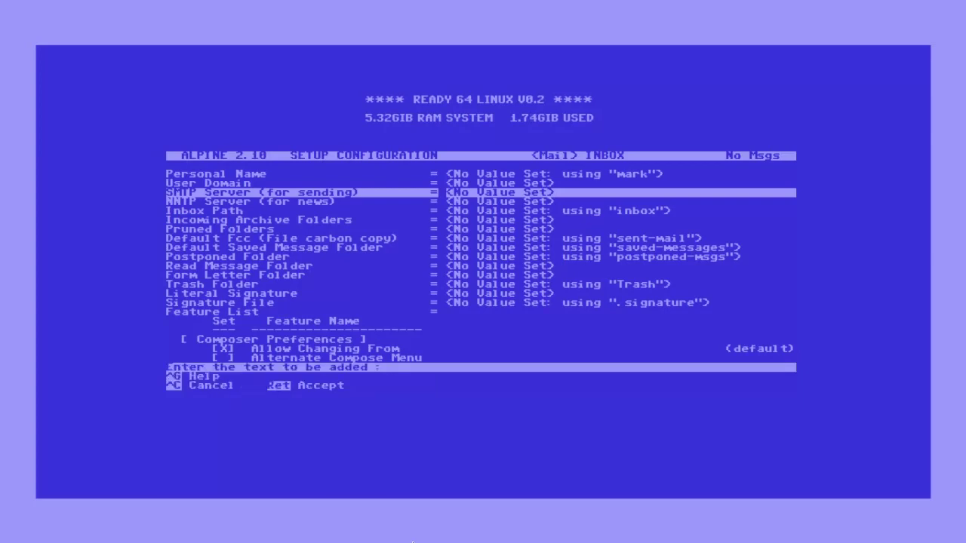
- Set SMTP Server to smtp.gmail.com/novalidate-cert/ssl with the Gmail user address
text(smtp.gmail.com)
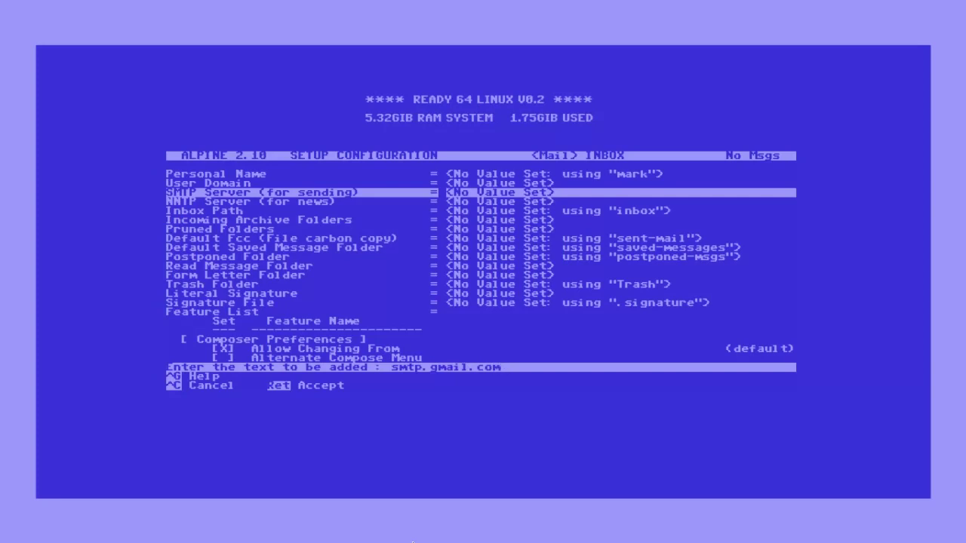
text(/novalidate)
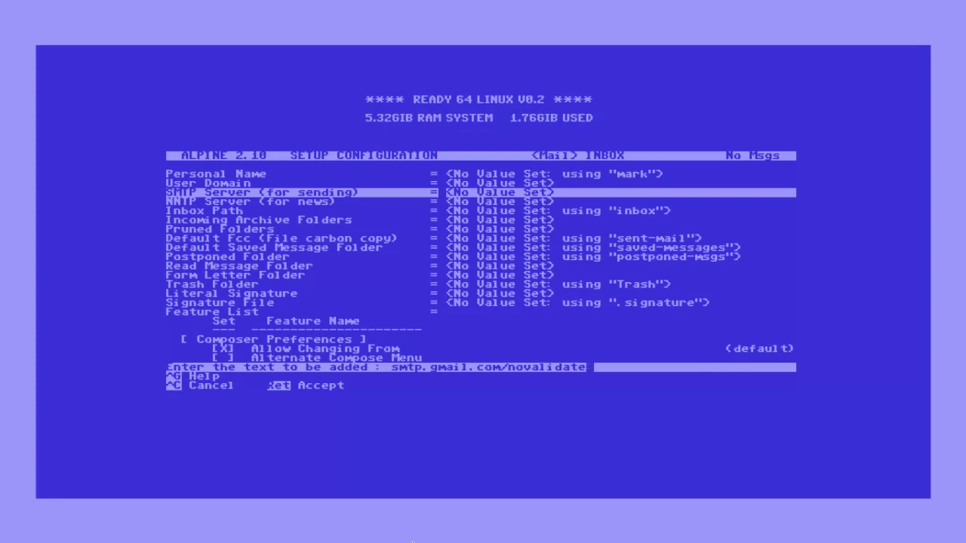
text(-cert/user)
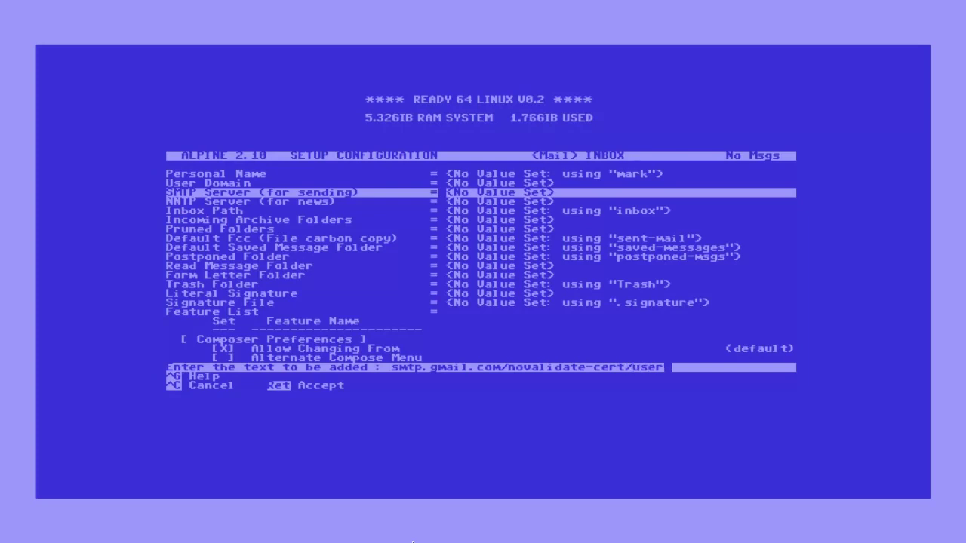
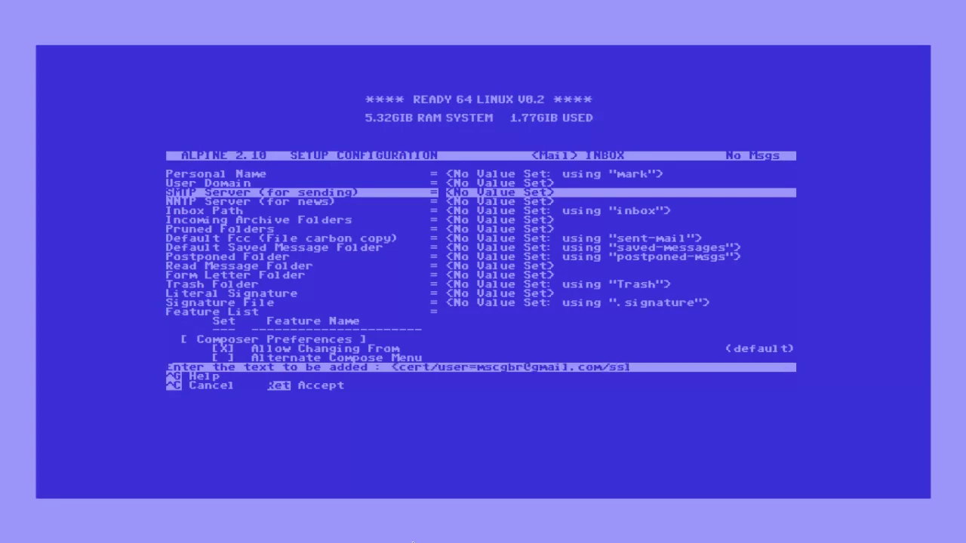
key(Return)
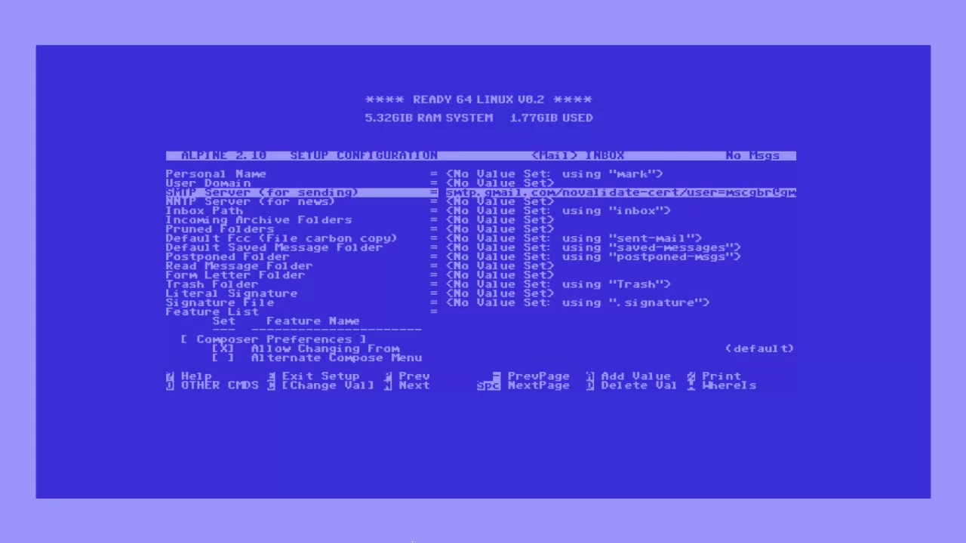
key(Down)
key(Down)
key(Return)
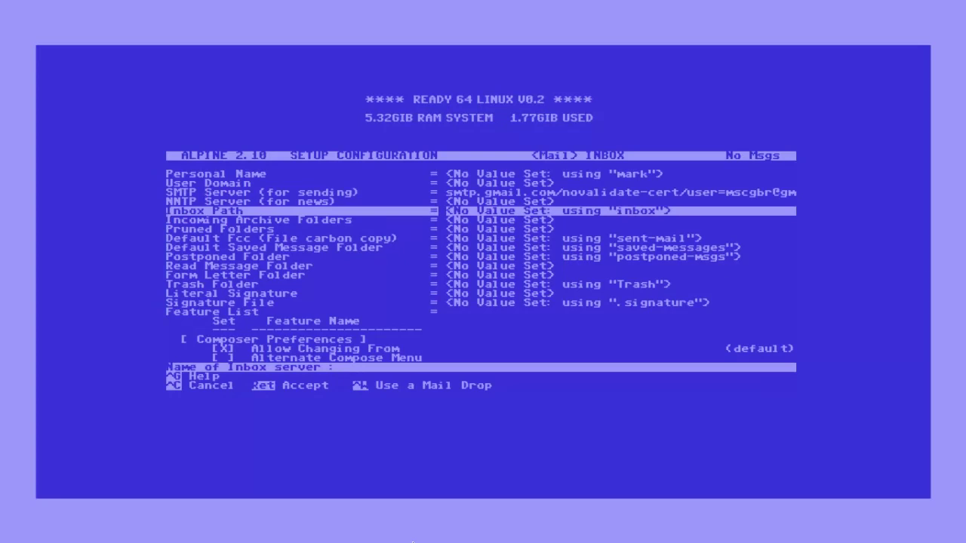
- Set the Inbox Path to inbox on imap.gmail.com/novalidate-cert/ssl and save the configuration
text(imap.gmail.com)
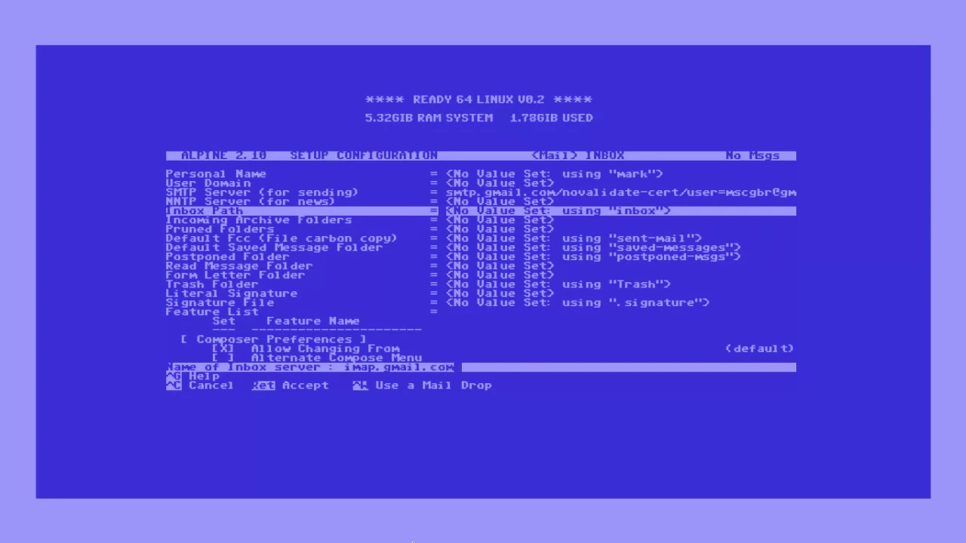
text(/novalida)
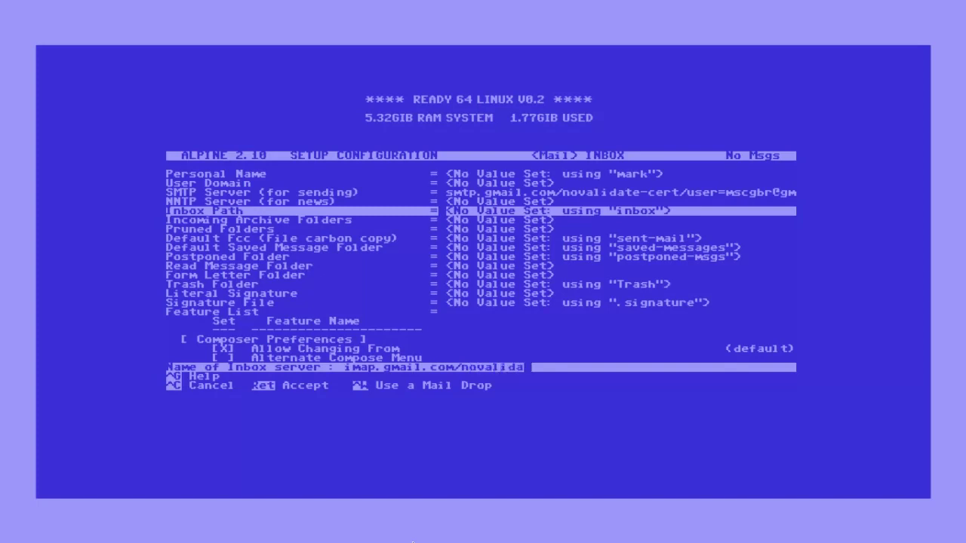
text(te-cert/ssl)
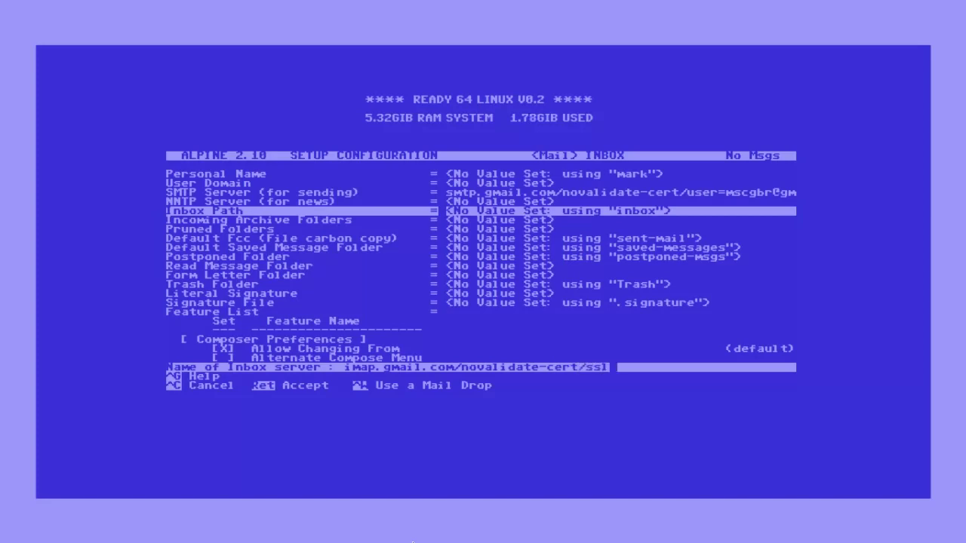
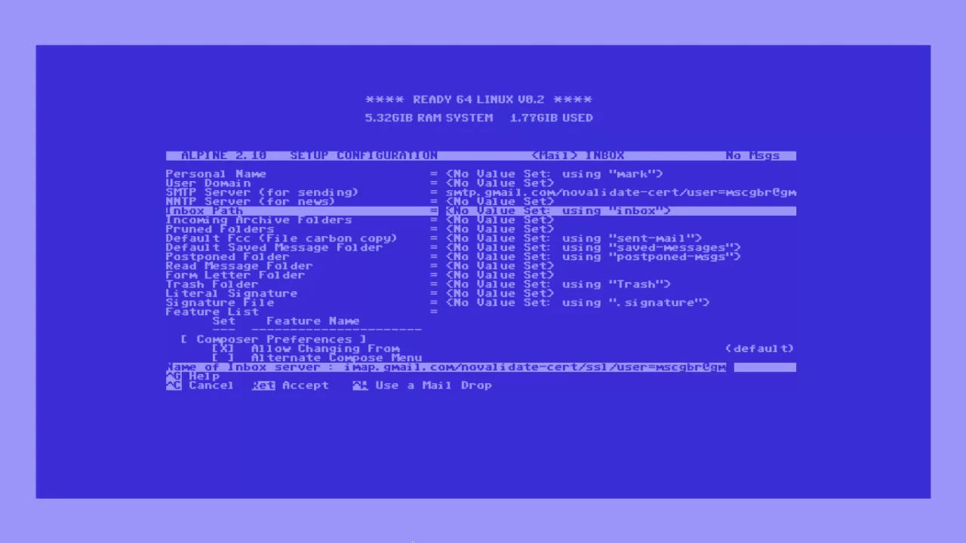
key(Return)
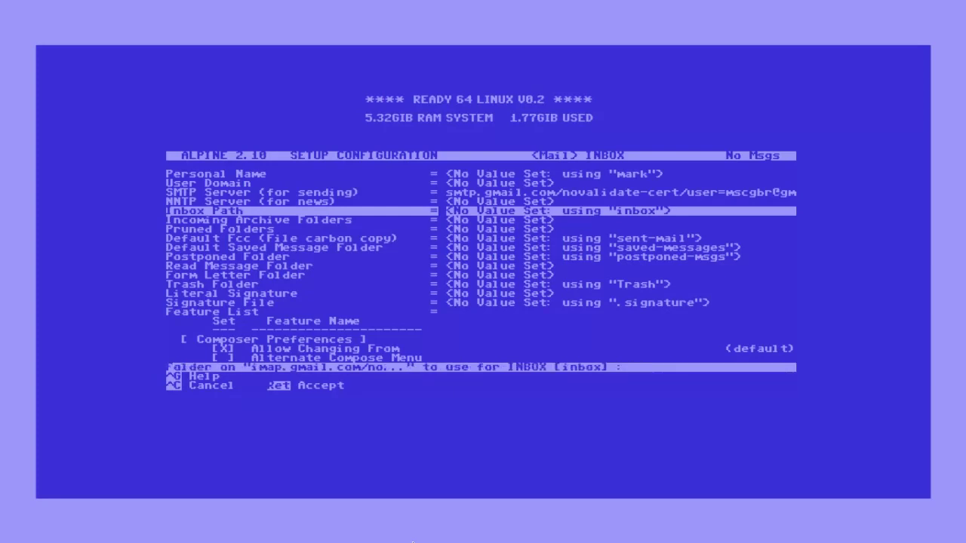
text(inbox)
key(Return)
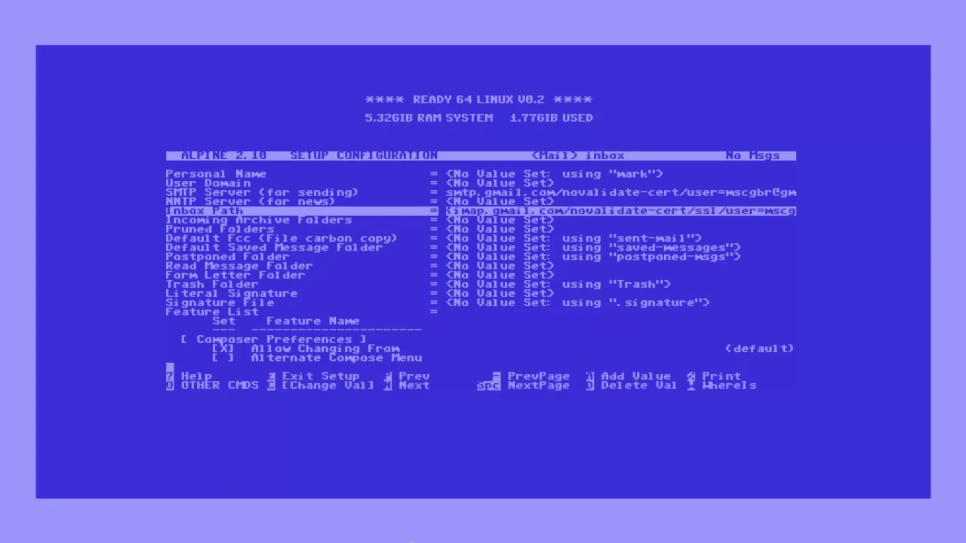
key(e)
key(y)
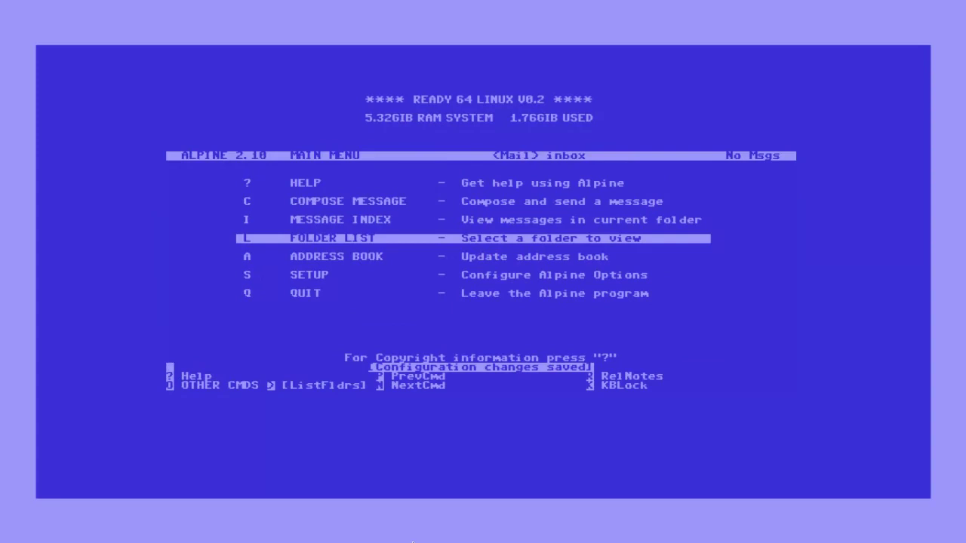
- Open the GMAIL collection's folders and enter the [Gmail] directory
key(l)
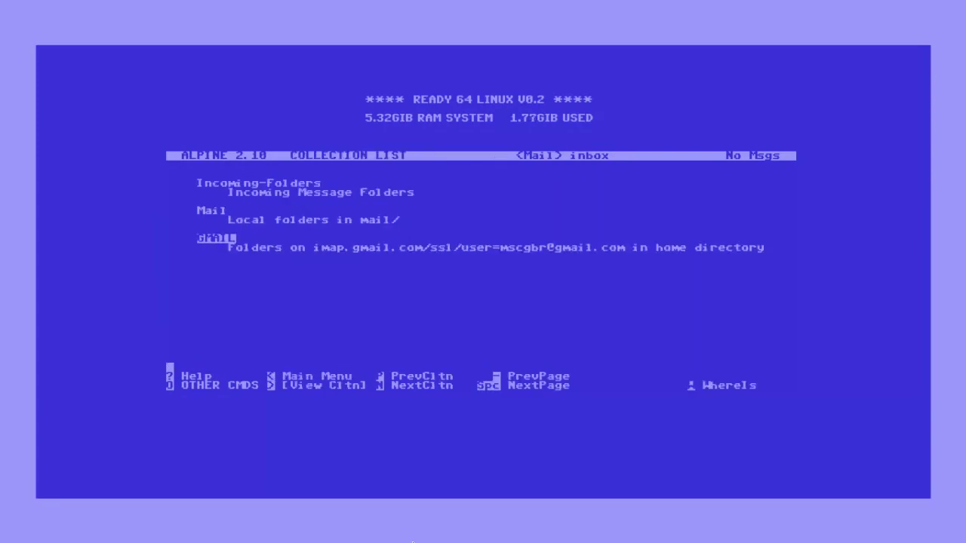
key(Return)
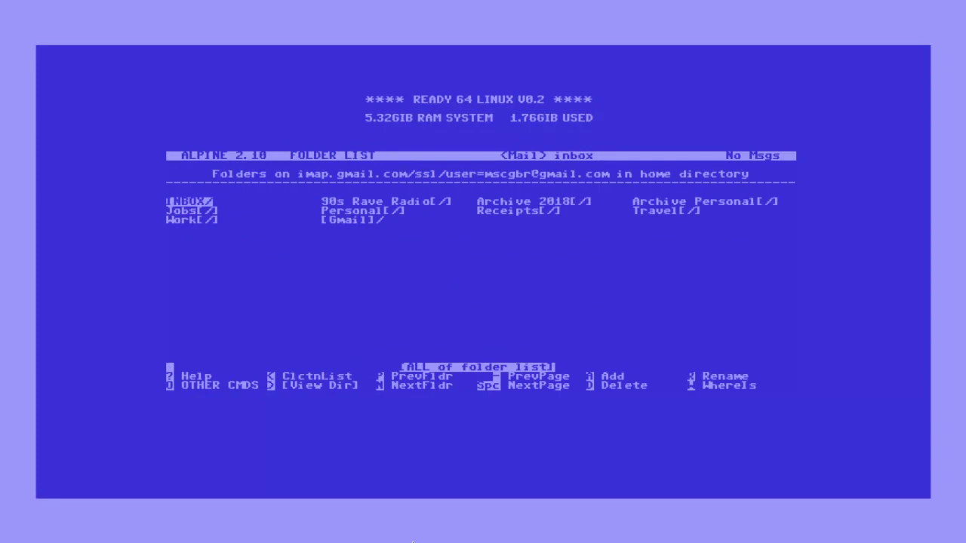
key(Right)
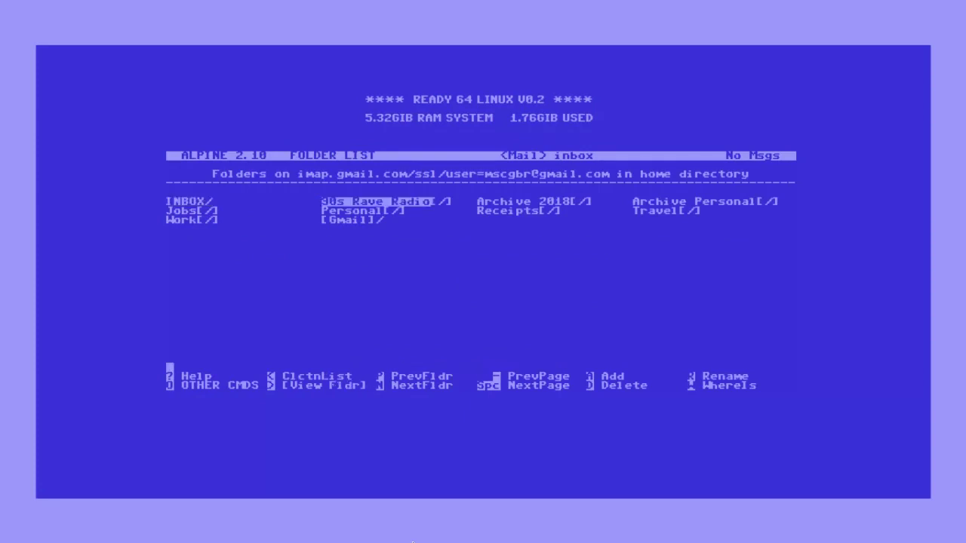
key(Right)
key(Right)
key(Down)
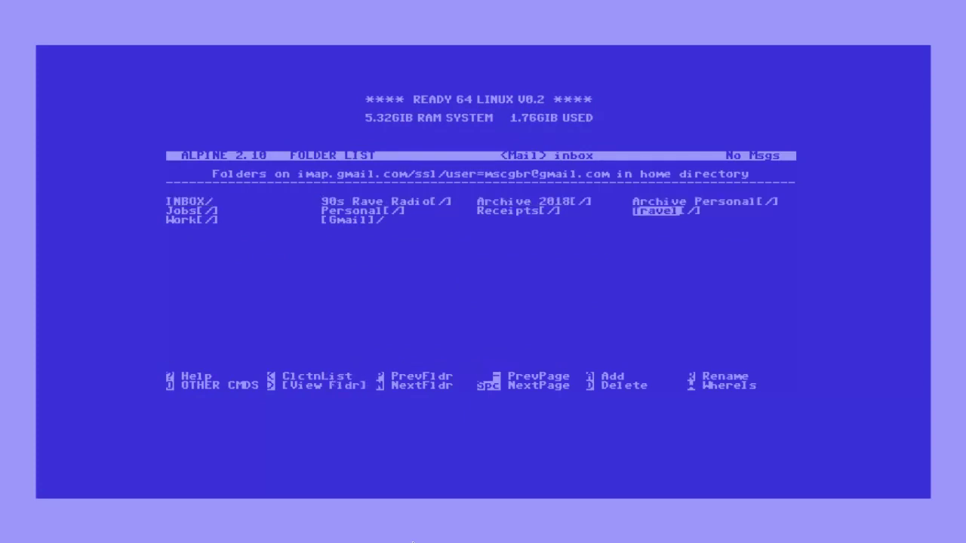
key(Left)
key(Left)
key(Left)
key(Down)
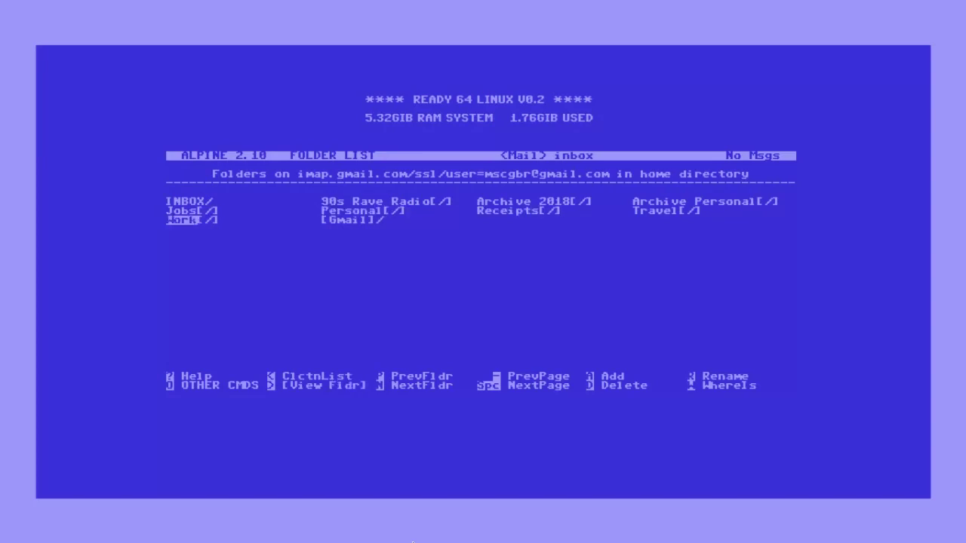
key(Right)
key(Return)
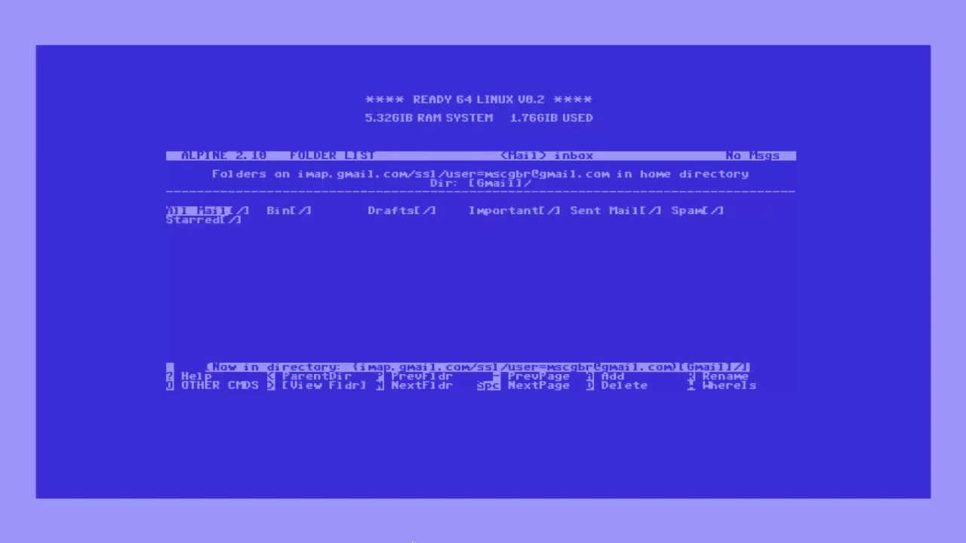
- Open the All Mail folder, listing 7,076 messages
key(Right)
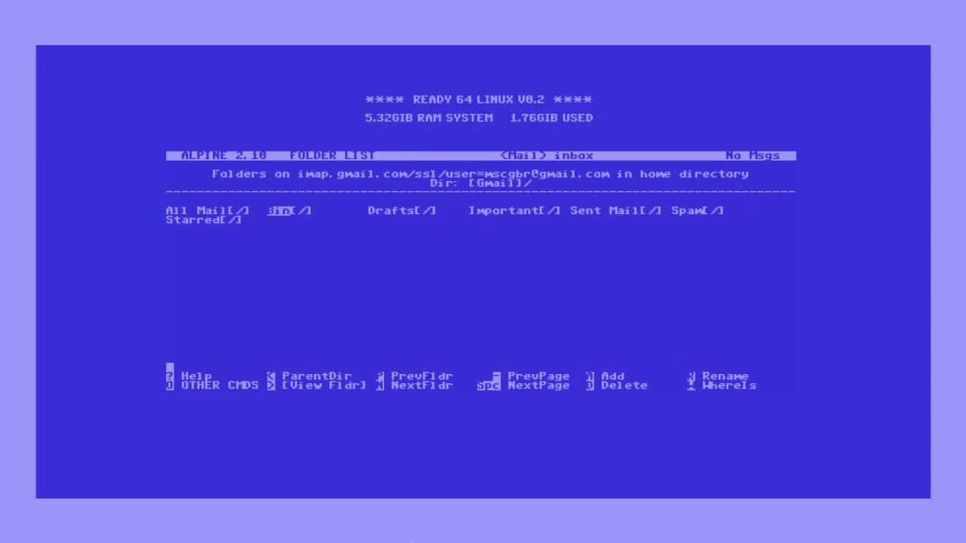
key(Right)
key(Left)
key(Left)
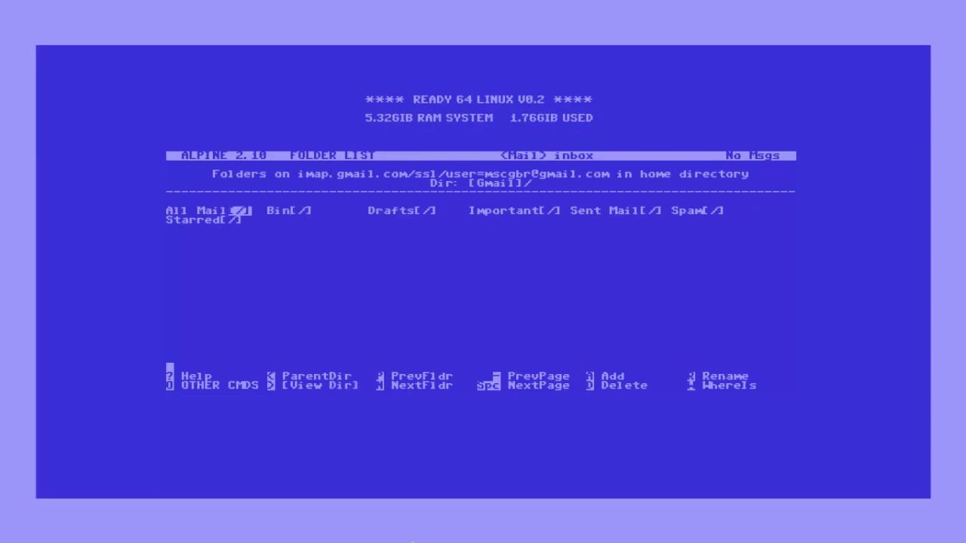
key(Return)
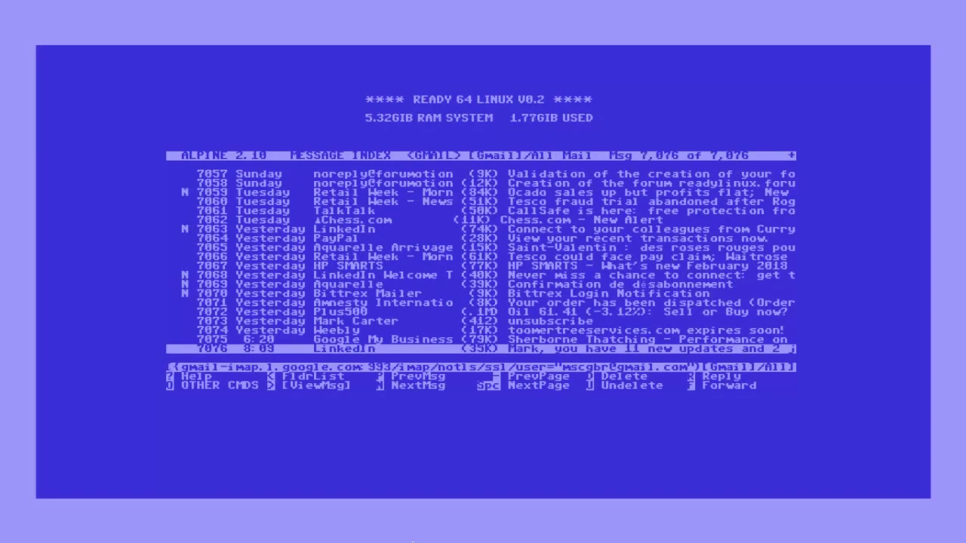
- Open Weebly message 7,074 about toomertreeservices.com expiring soon
key(Up)
key(Up)
key(Up)
key(Up)
key(Up)
key(Up)
key(Up)
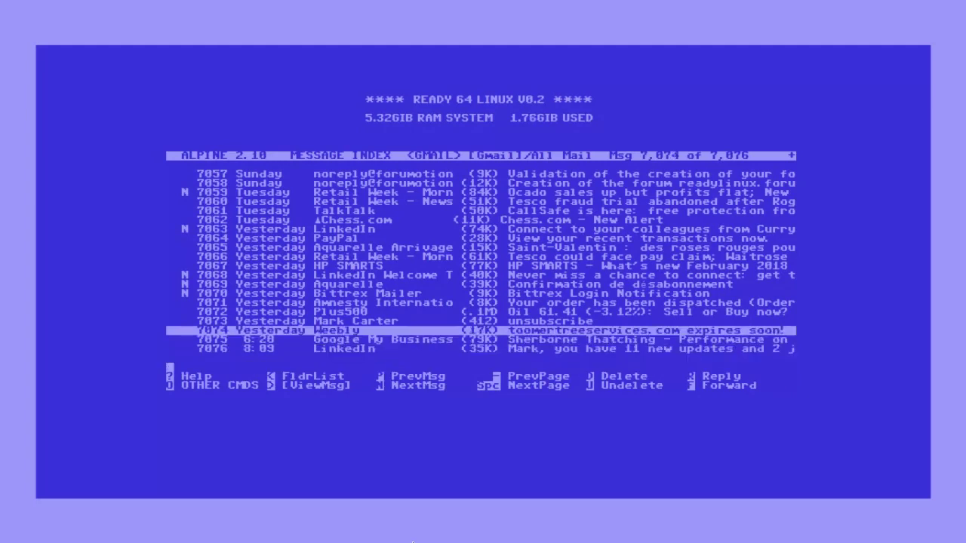
key(Up)
key(Up)
key(Up)
key(Up)
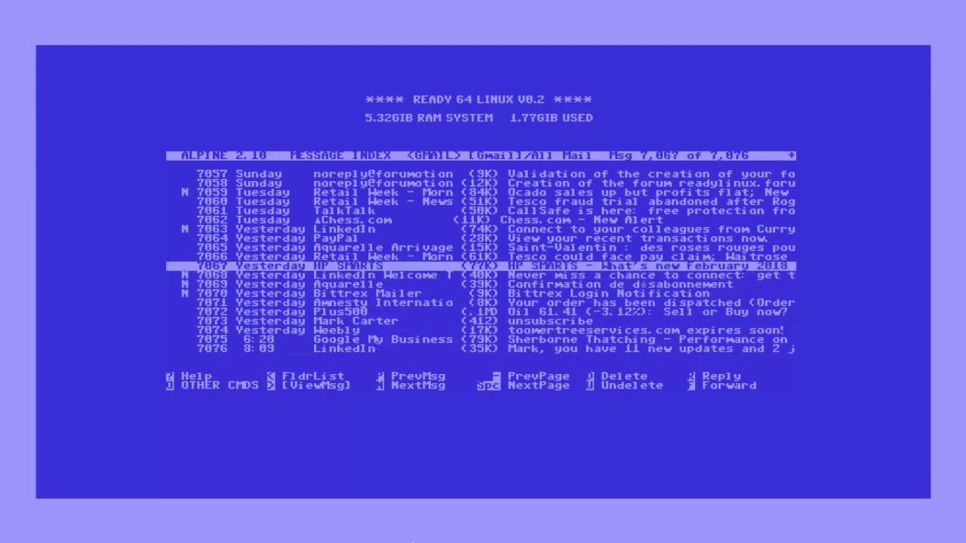
key(Down)
key(Down)
key(Down)
key(Down)
key(Down)
key(Down)
key(Down)
key(Down)
key(Down)
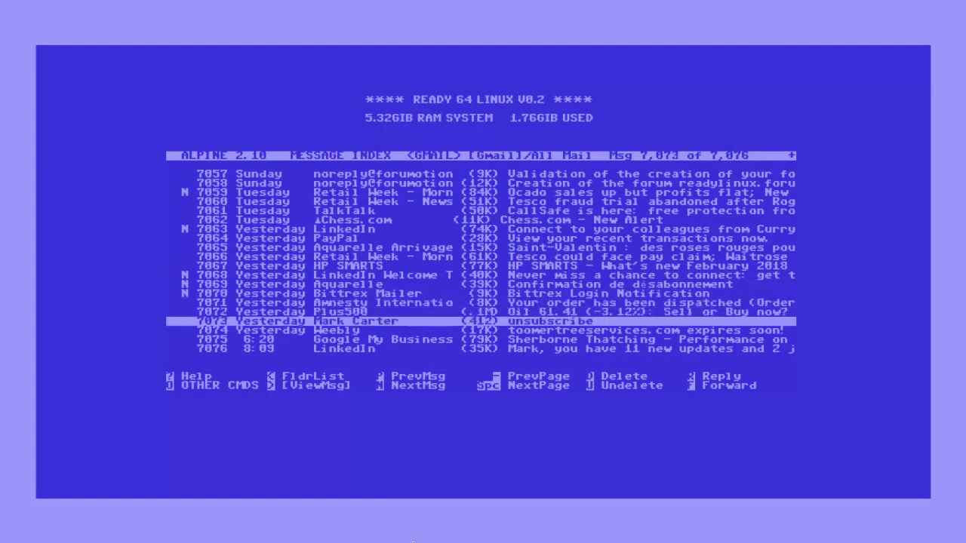
key(Return)
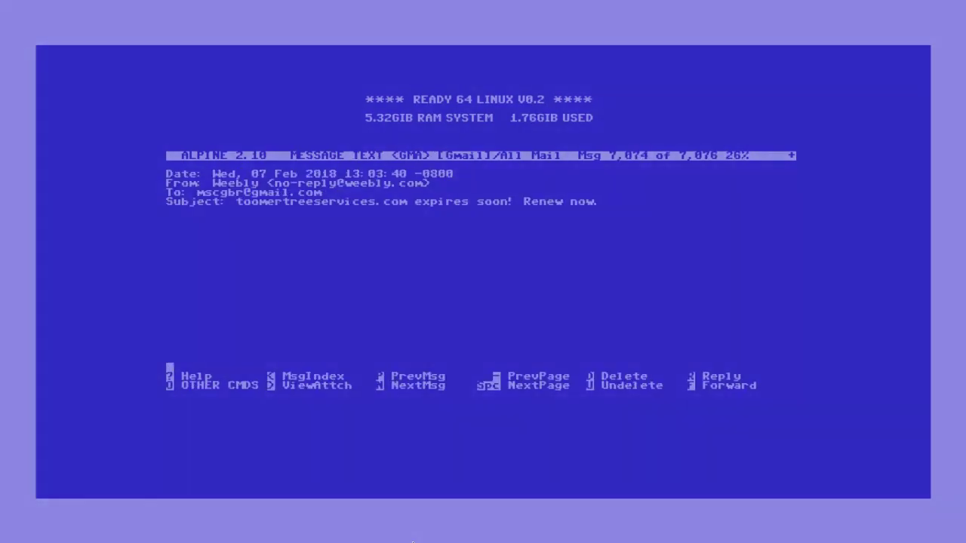